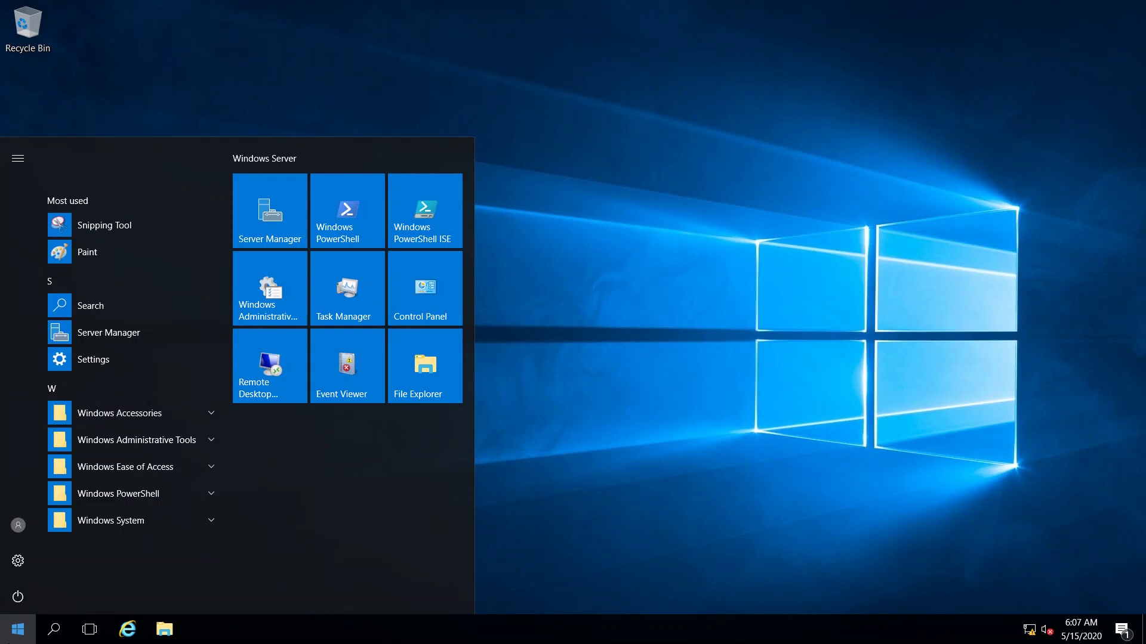
# Step: Start adding roles in Server Manager, using a role-based or feature-based installation on server AD2016
pyautogui.click(270, 229)
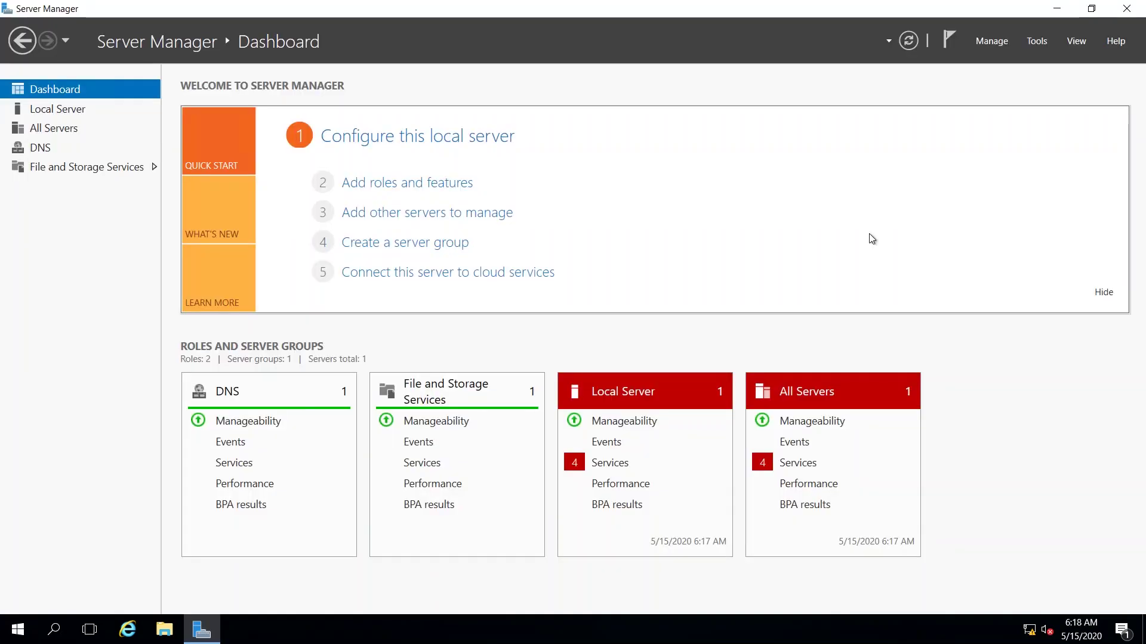
pyautogui.click(443, 185)
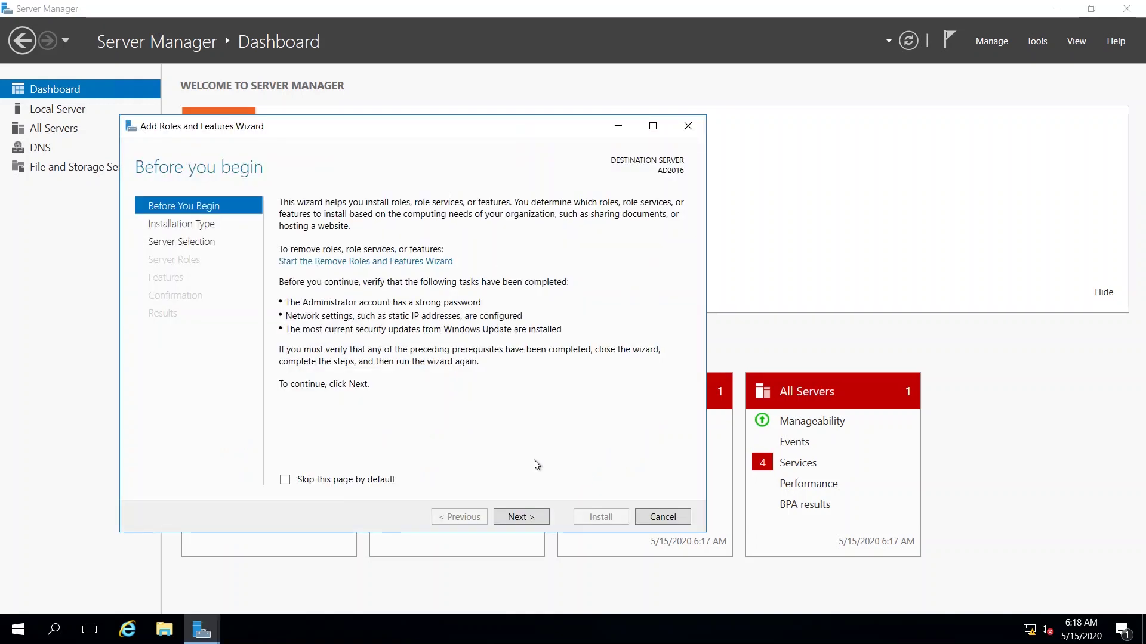
pyautogui.click(519, 515)
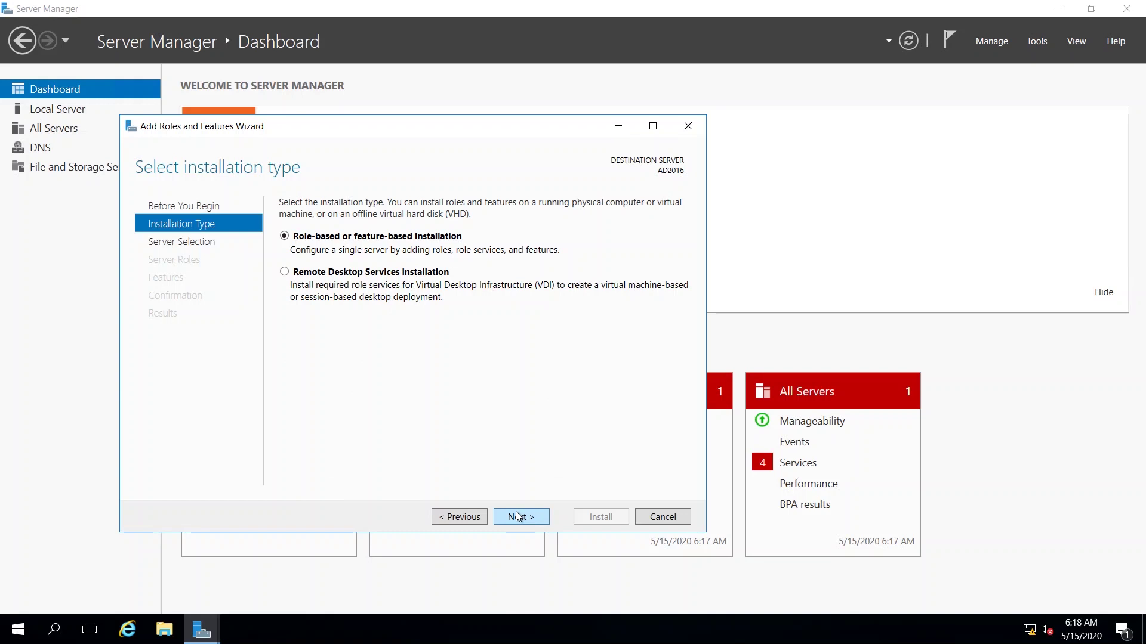
pyautogui.click(518, 517)
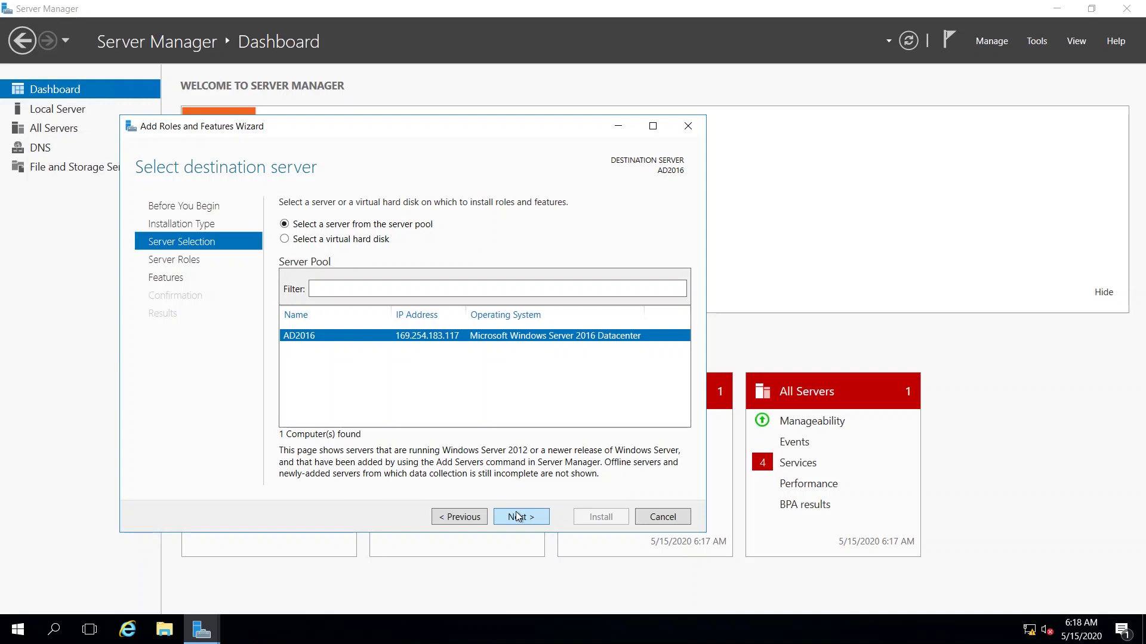
pyautogui.click(517, 517)
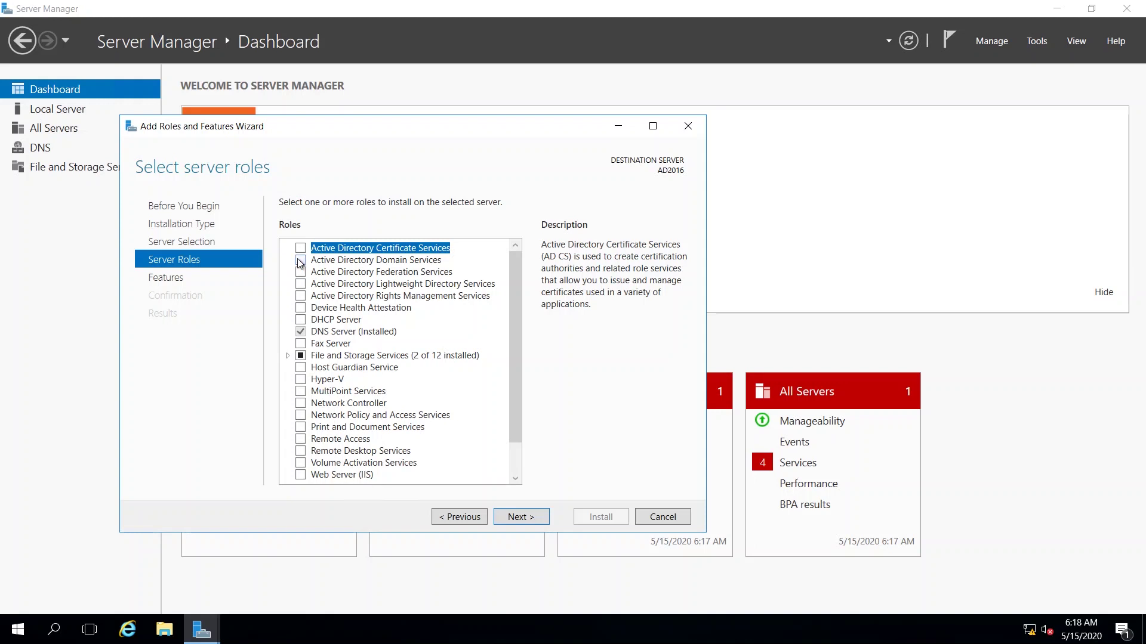
# Step: Select the Active Directory Domain Services role with its required features and management tools, leaving the additional features at their defaults
pyautogui.click(300, 261)
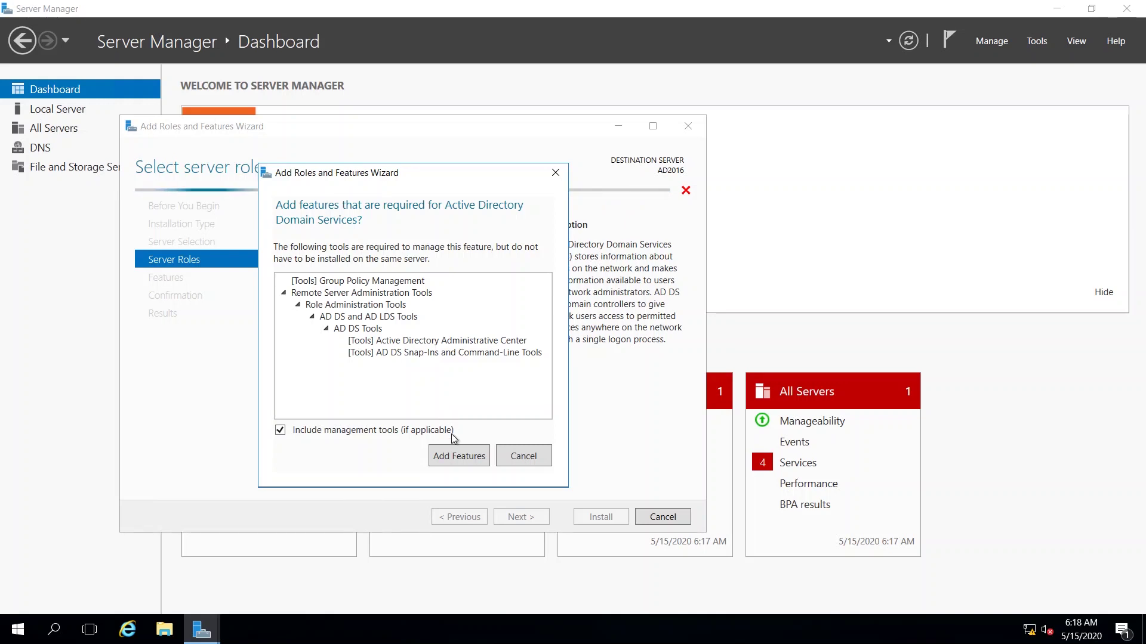
pyautogui.click(460, 457)
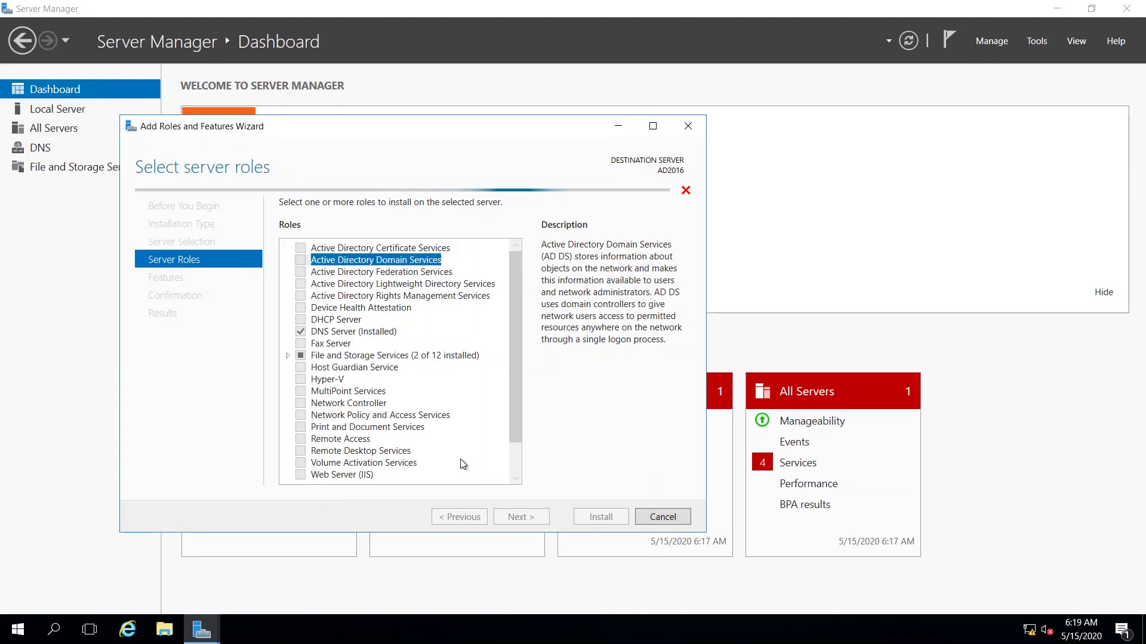
pyautogui.click(542, 520)
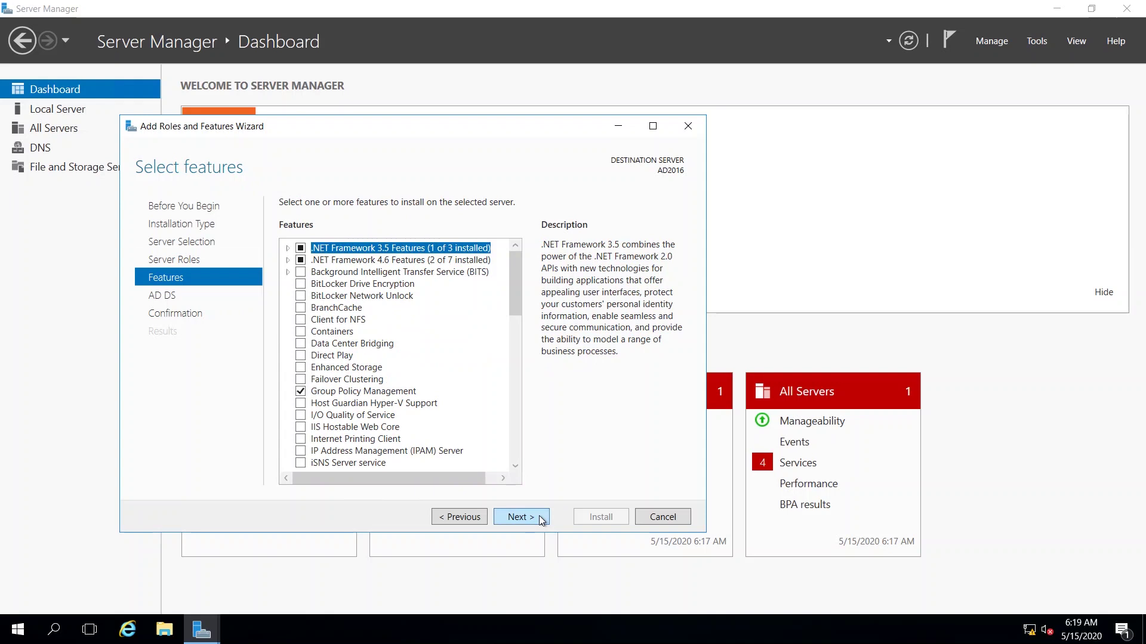
pyautogui.click(542, 520)
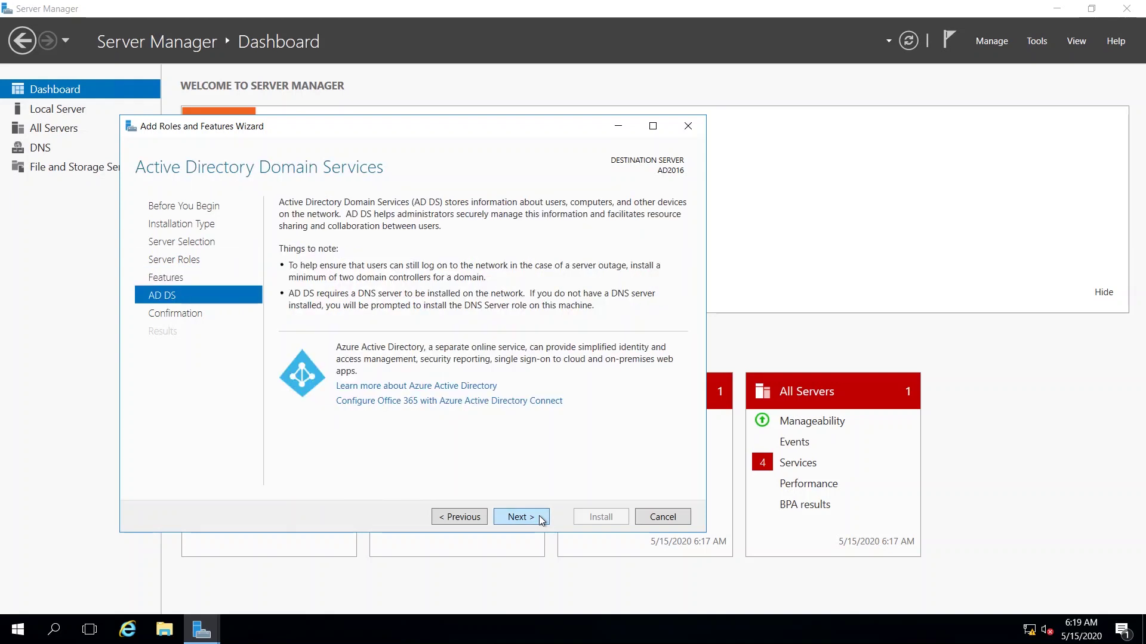
pyautogui.click(541, 520)
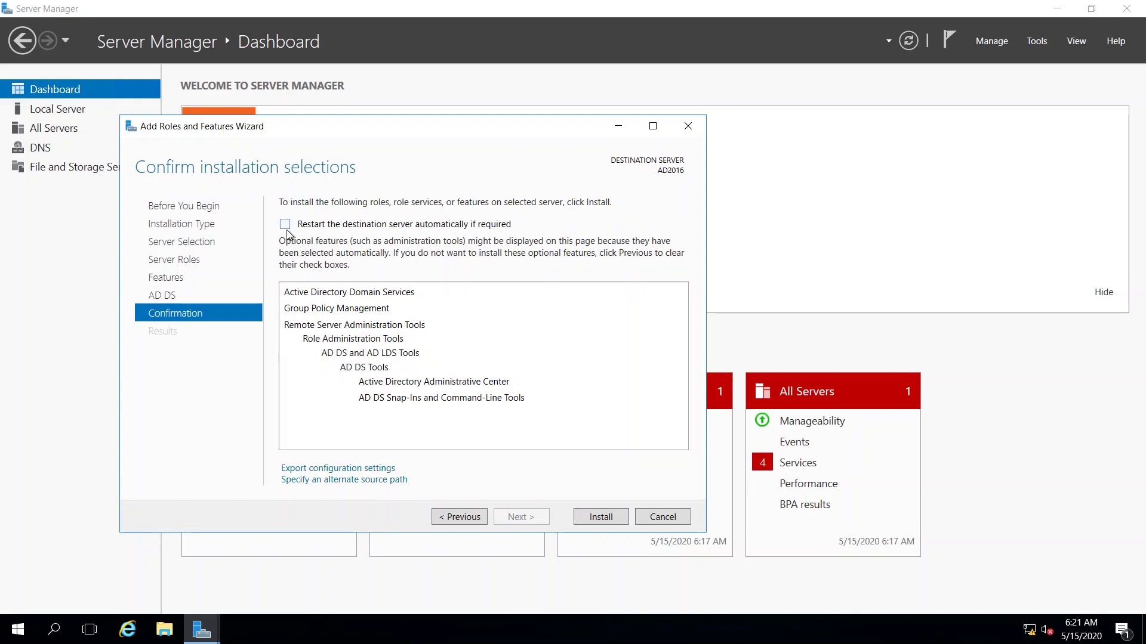
# Step: Allow automatic restart of the destination server, install the selected role and close the installation wizard
pyautogui.click(286, 225)
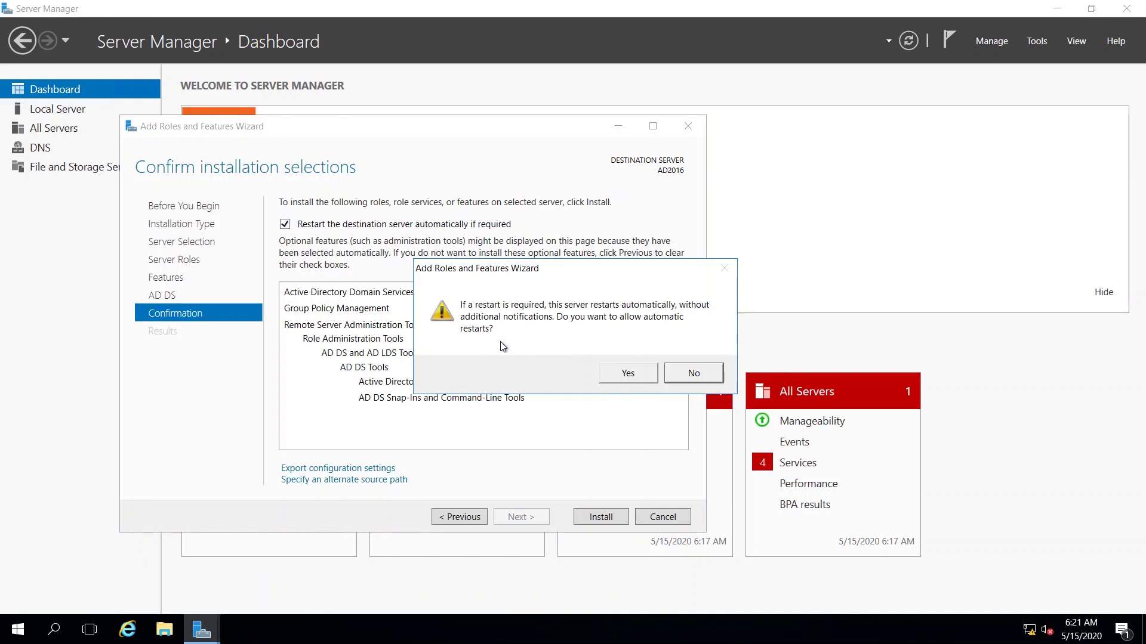
pyautogui.click(631, 375)
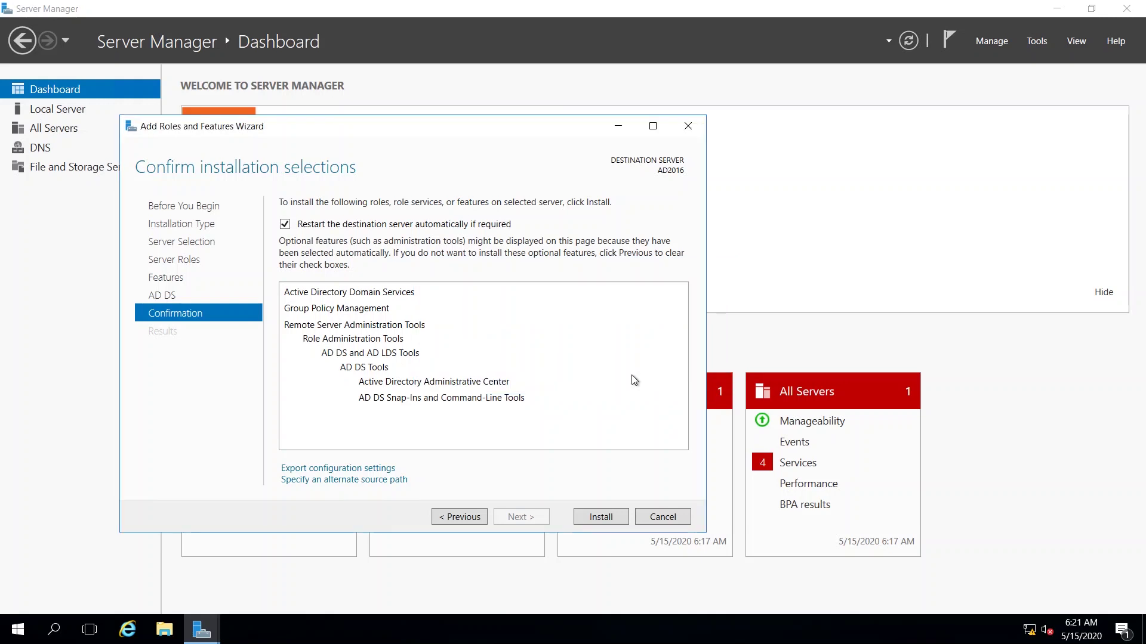
pyautogui.click(600, 517)
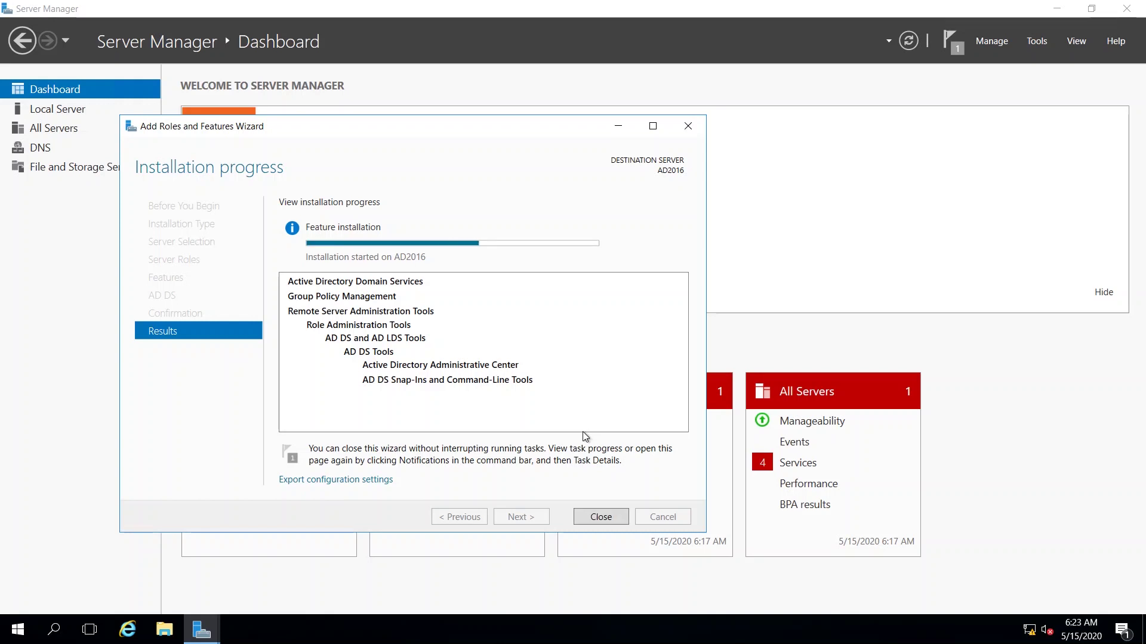
pyautogui.click(600, 518)
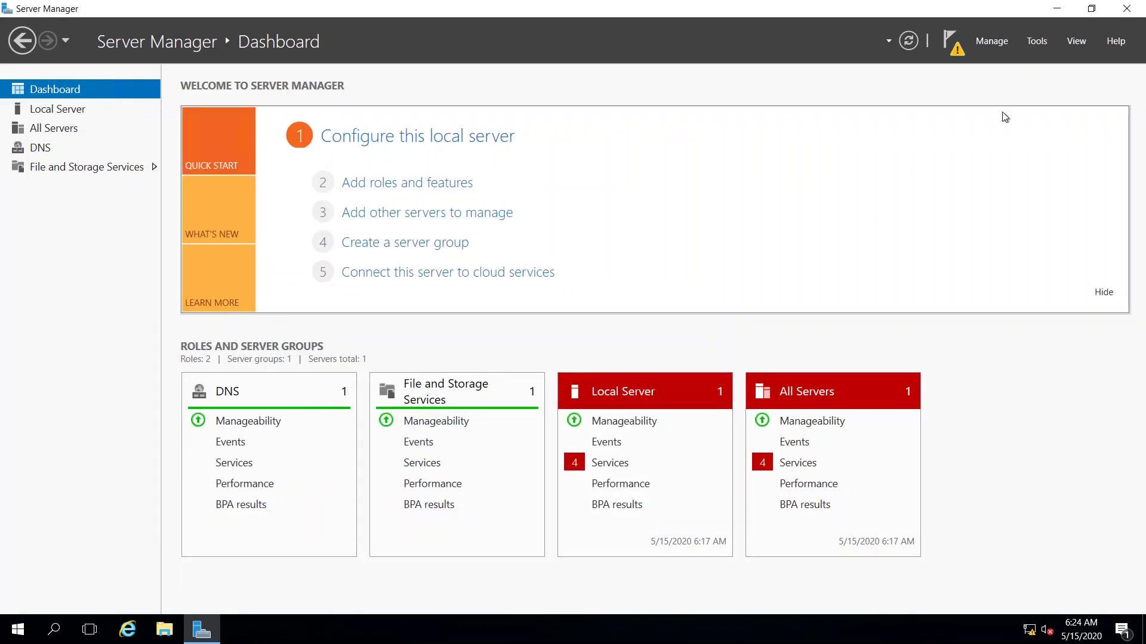
# Step: Promote the server to a domain controller in a new forest with the root domain name myitteam.net
pyautogui.click(952, 45)
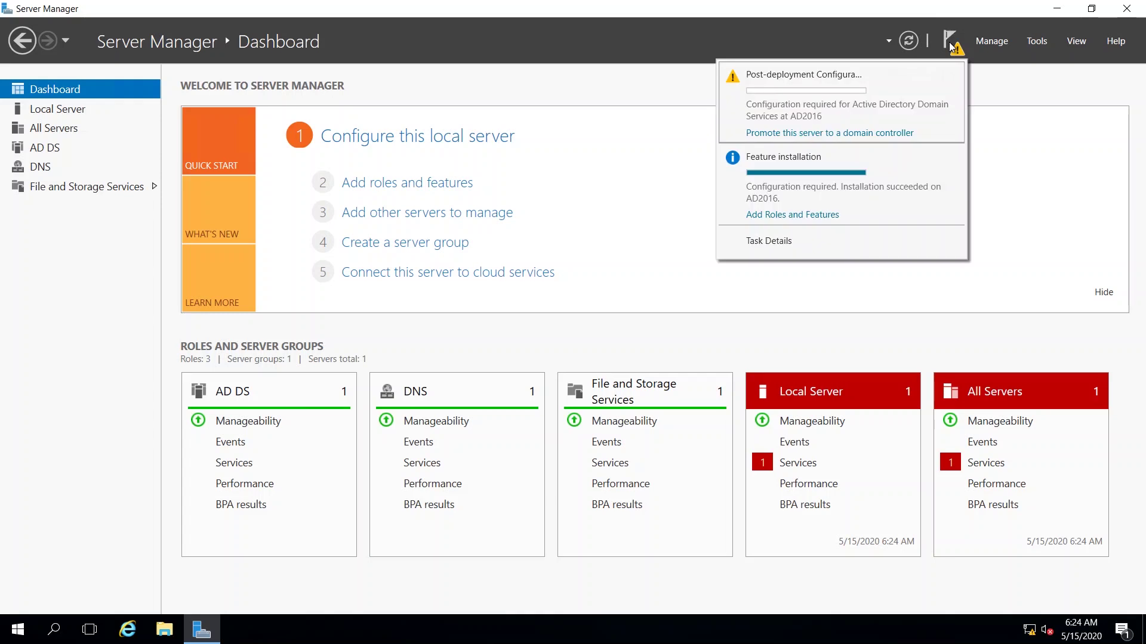
pyautogui.click(904, 132)
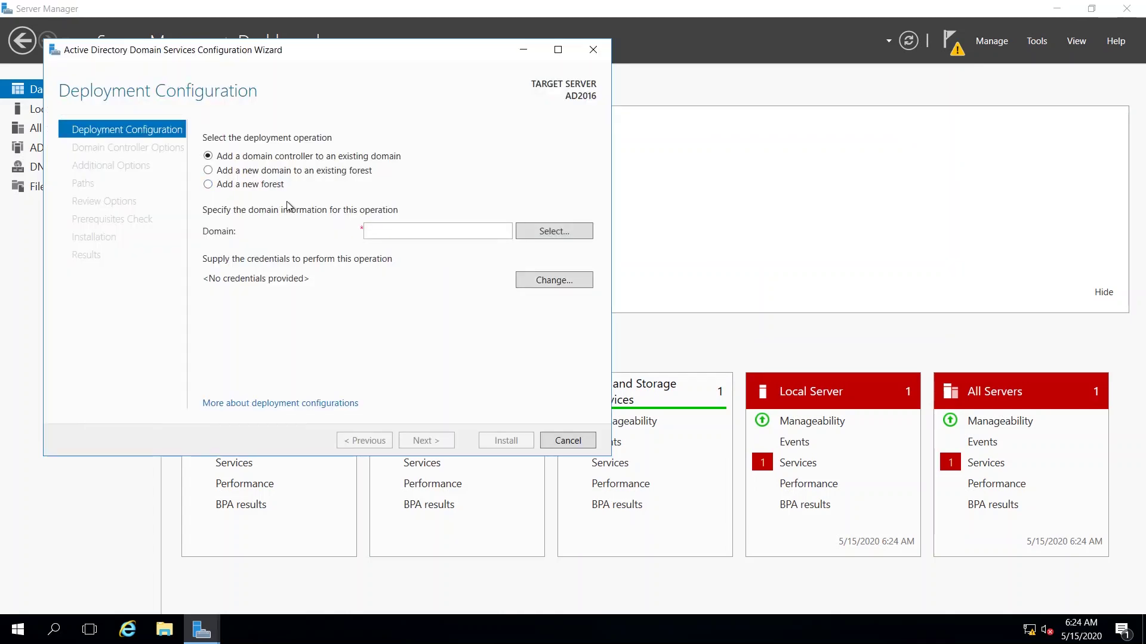
pyautogui.click(228, 184)
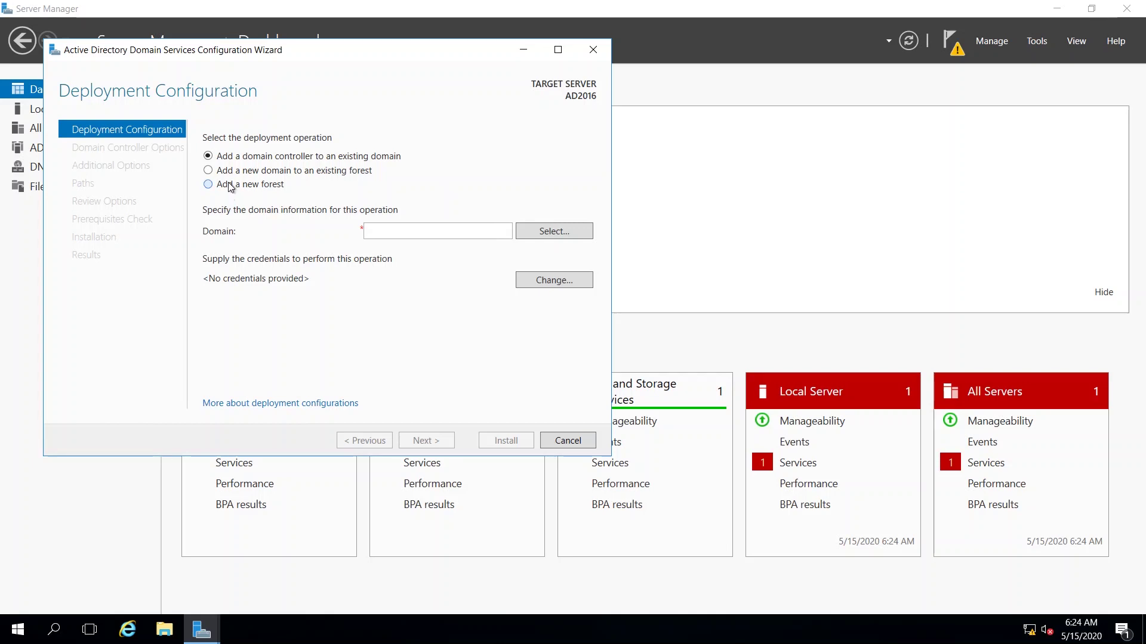
pyautogui.click(385, 230)
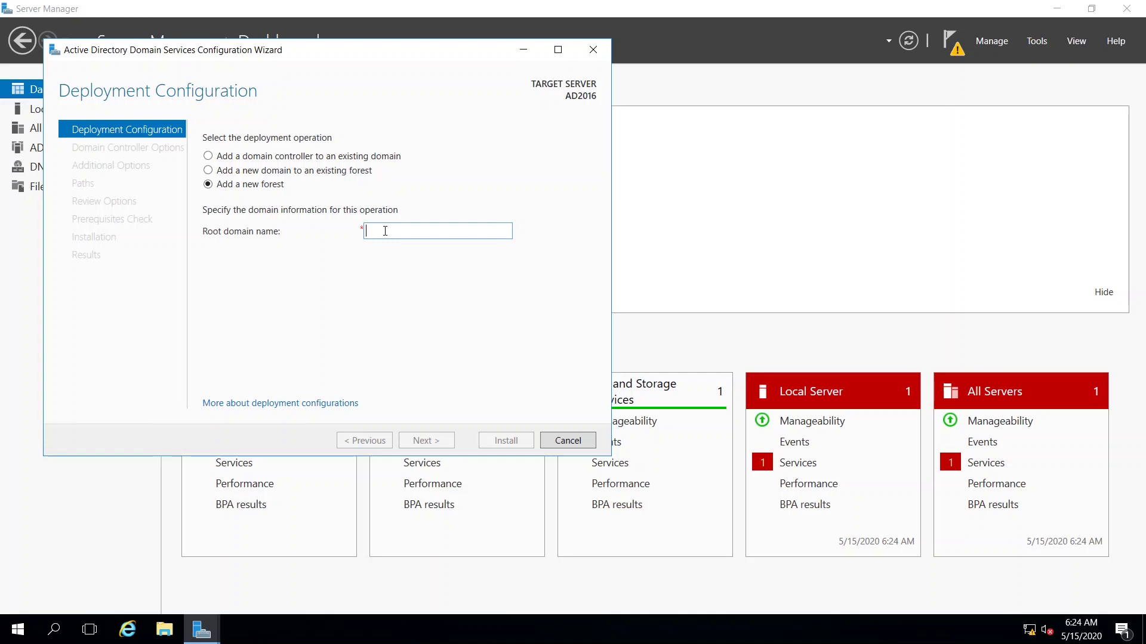
pyautogui.write('my')
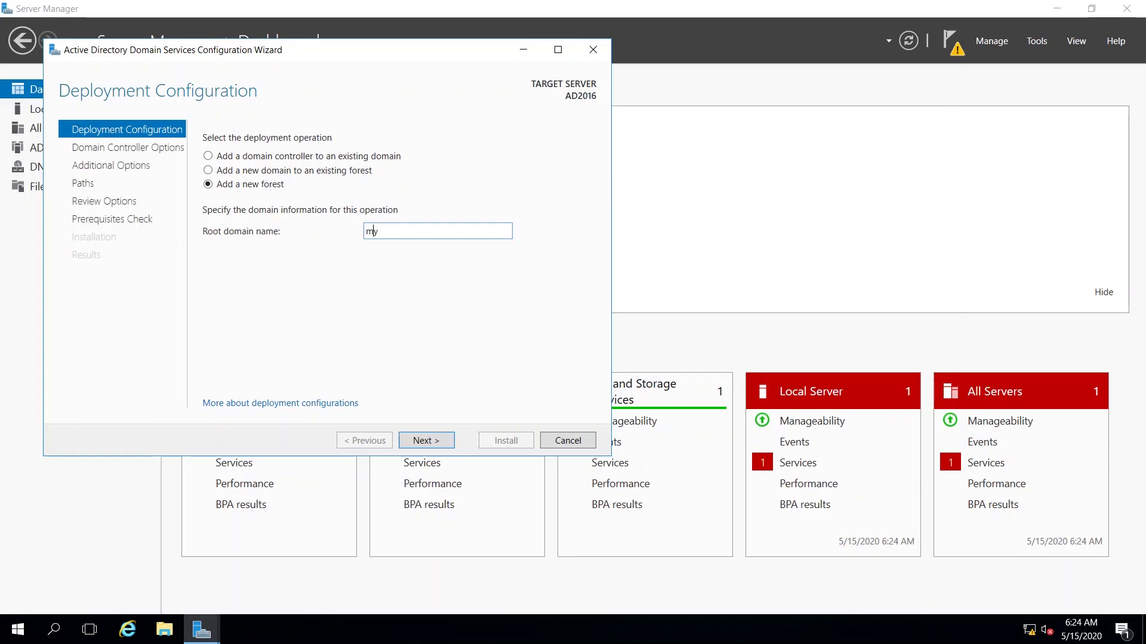
pyautogui.write('itt')
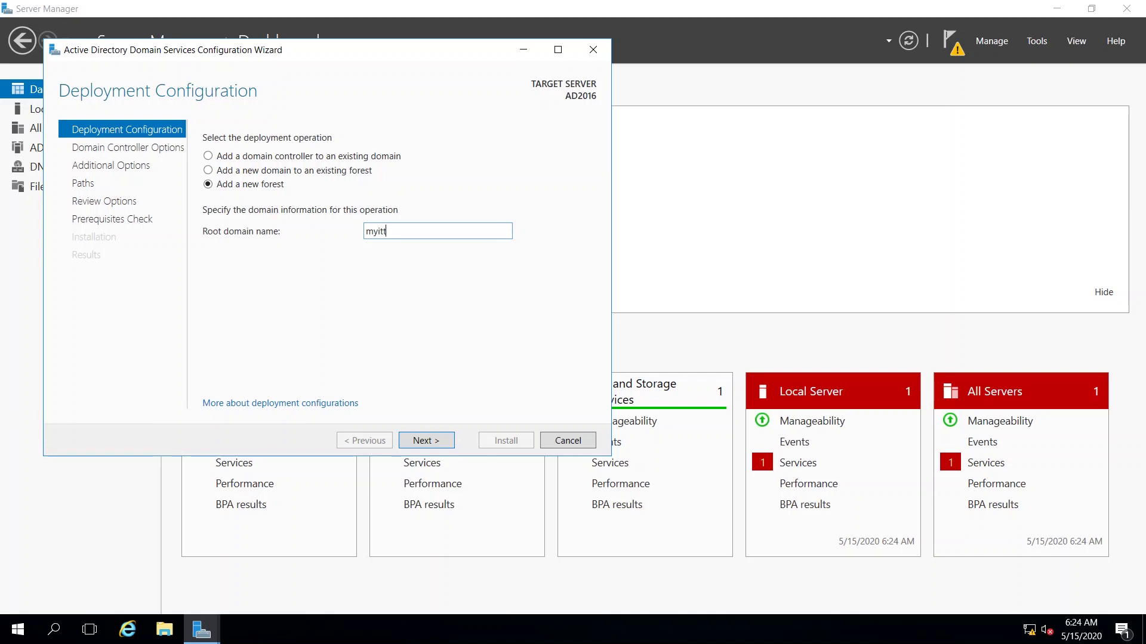
pyautogui.write('eam.net')
pyautogui.click(424, 442)
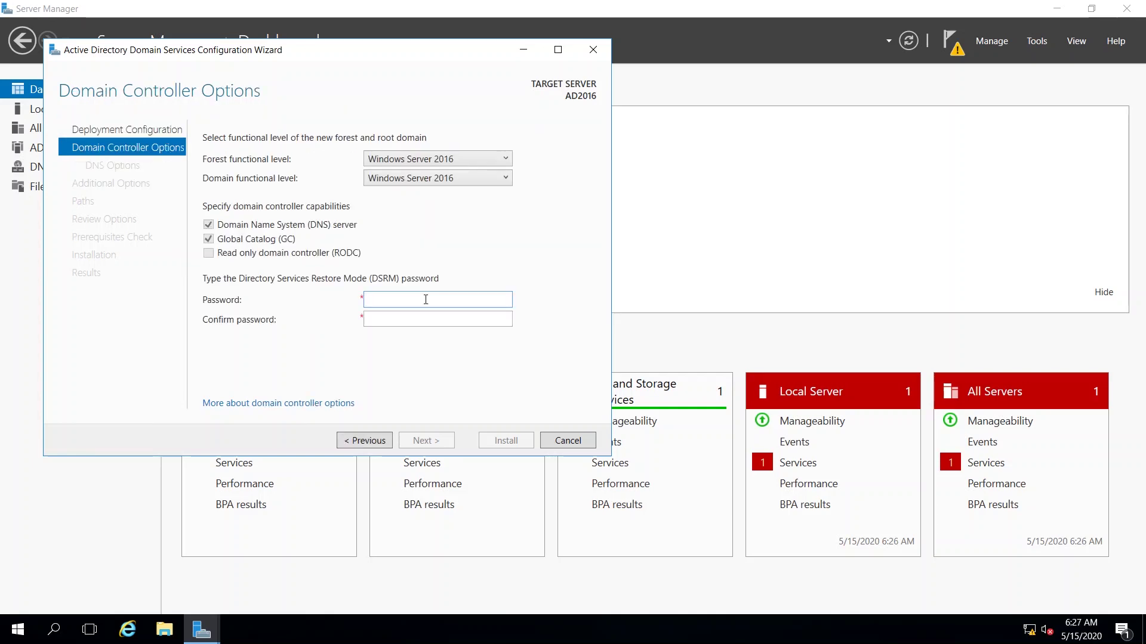
# Step: Enter and confirm the Directory Services Restore Mode password, keeping the default domain controller options
pyautogui.click(425, 300)
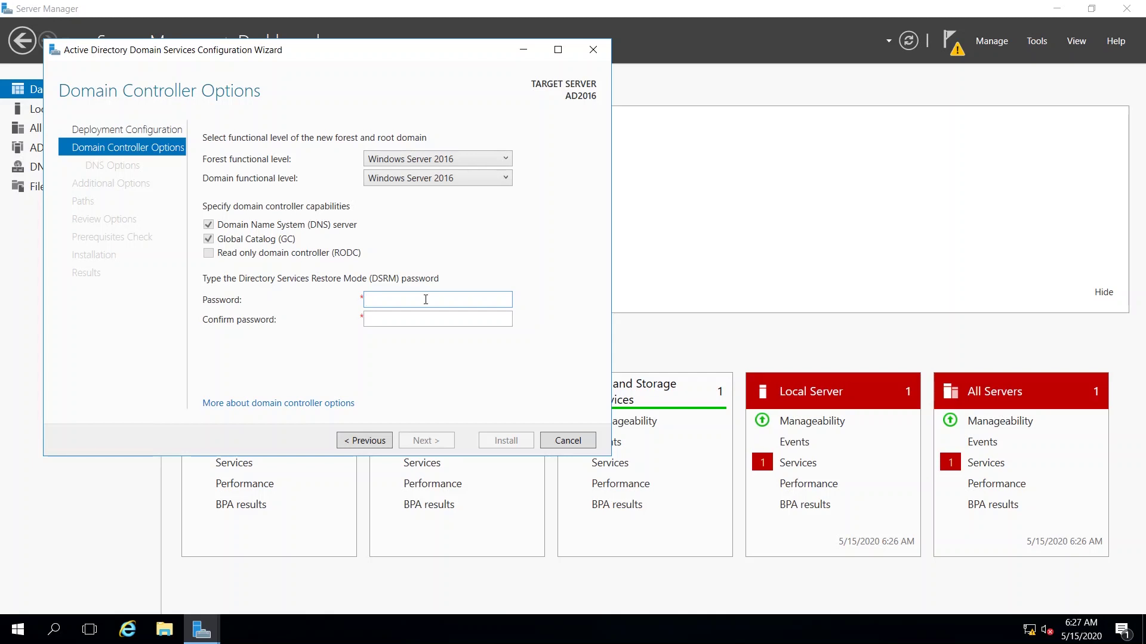
pyautogui.write('********')
pyautogui.press('Tab')
pyautogui.write('********')
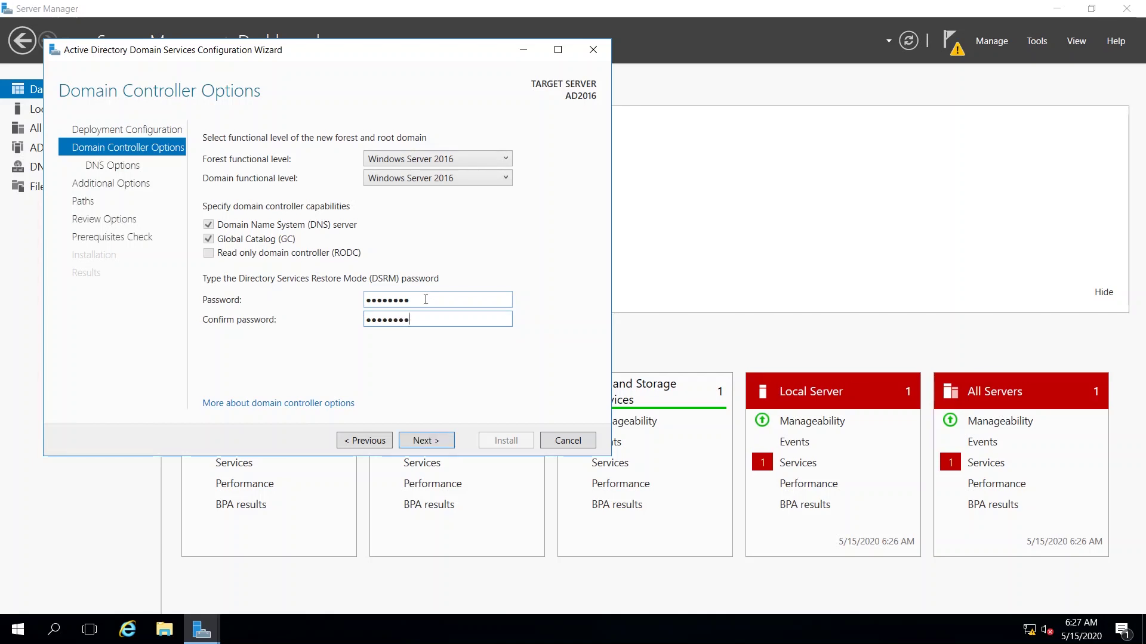
pyautogui.click(426, 439)
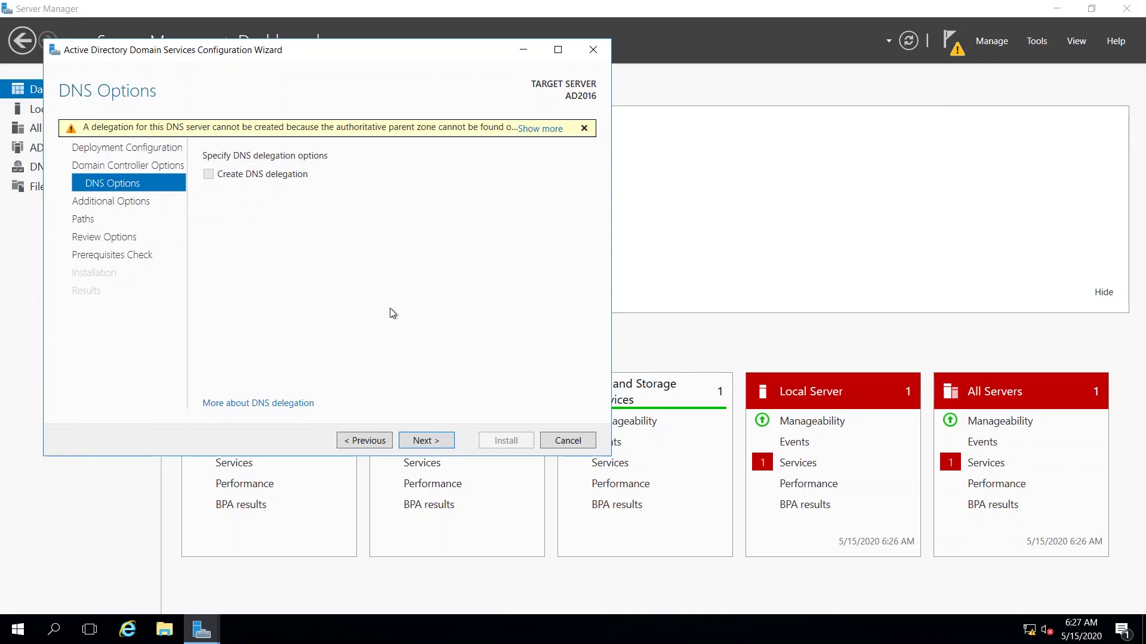
# Step: Accept the default DNS options, the NetBIOS domain name MYITTEAM and the default database, log and SYSVOL folders
pyautogui.click(428, 445)
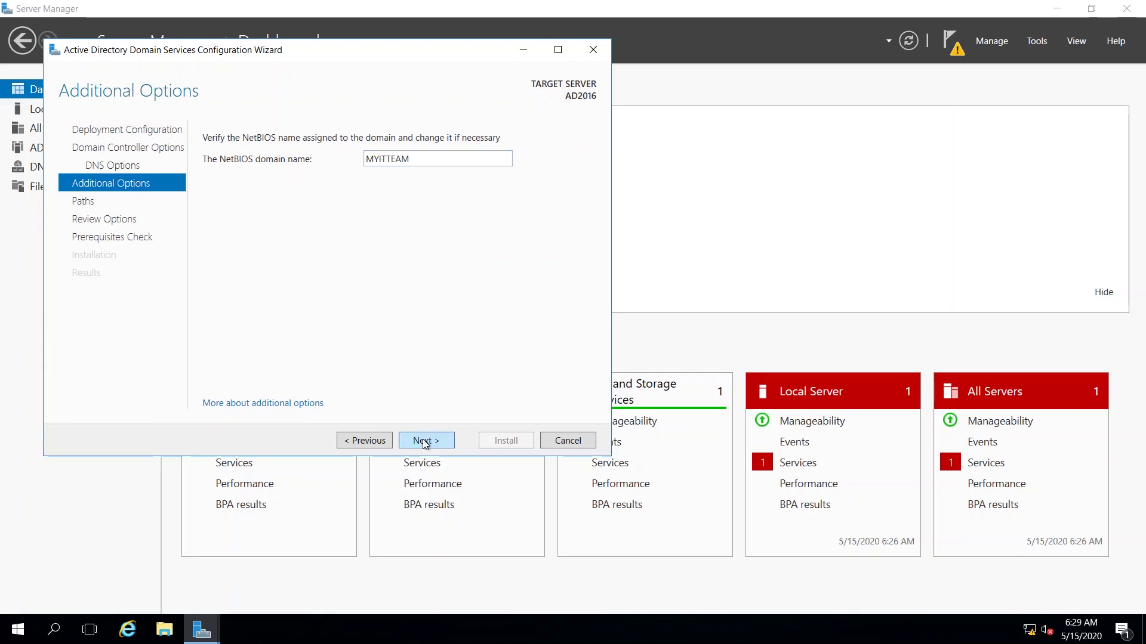
pyautogui.click(424, 442)
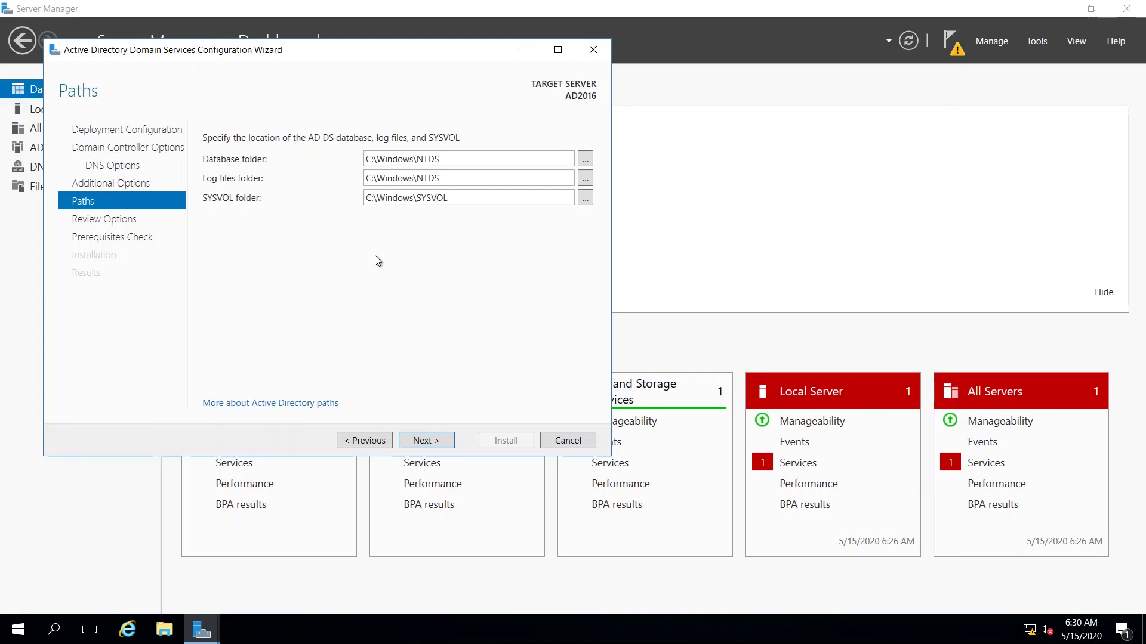
pyautogui.click(449, 440)
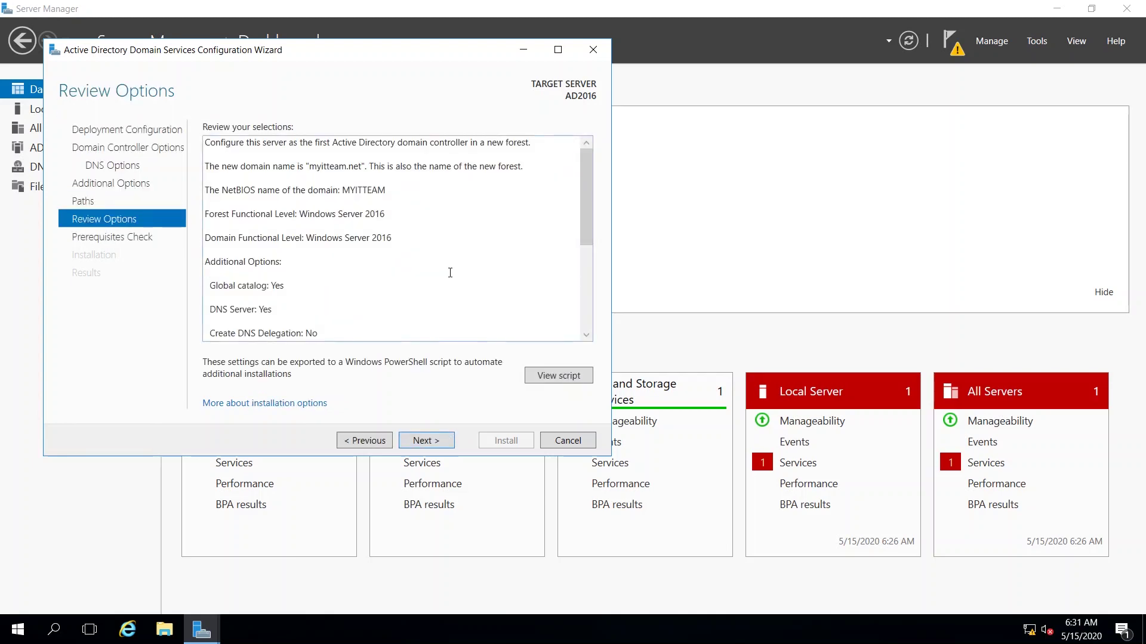
# Step: Review the domain controller selections, run the prerequisites check and install the domain controller
pyautogui.scroll(-5, 448, 269)
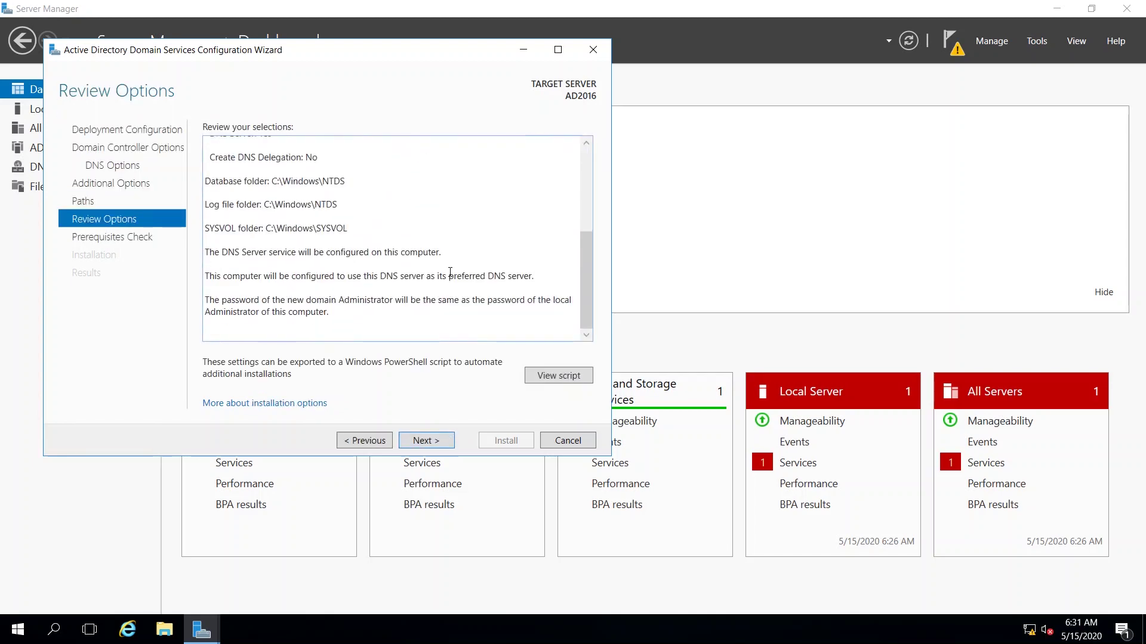
pyautogui.click(427, 441)
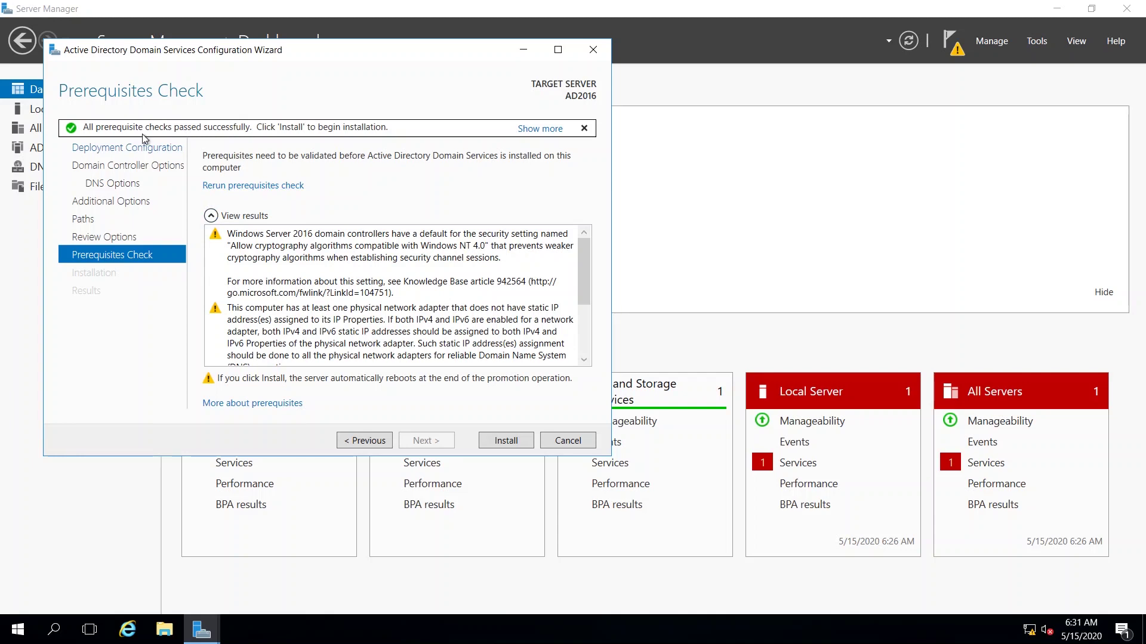
pyautogui.click(500, 442)
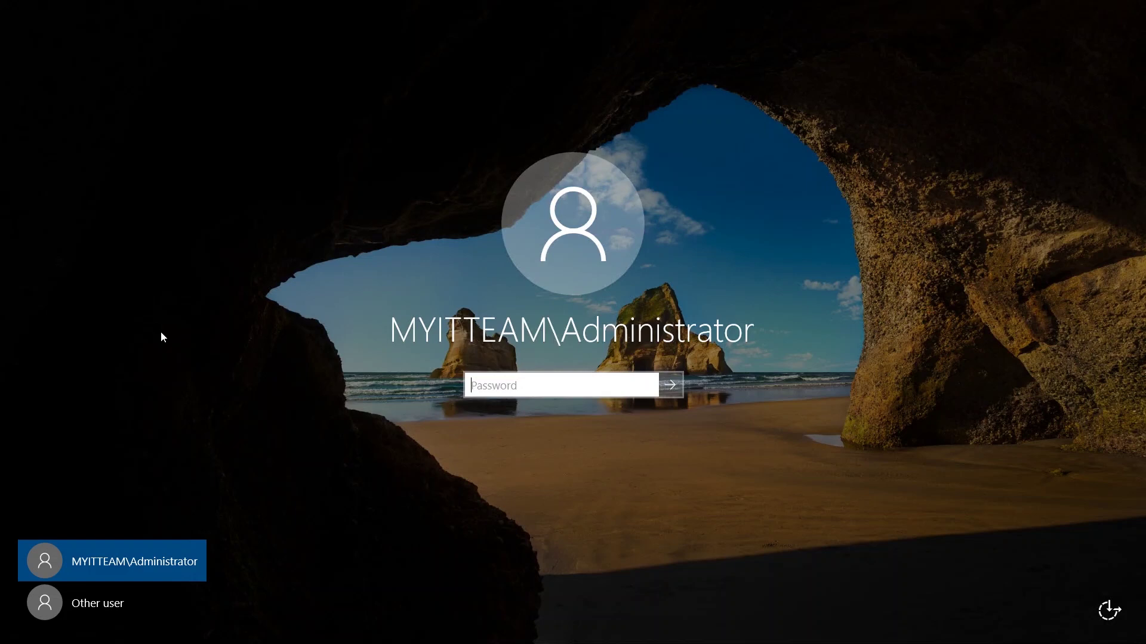
# Step: Sign in to the restarted server as the domain Administrator with the account password
pyautogui.write('********')
pyautogui.press('Return')
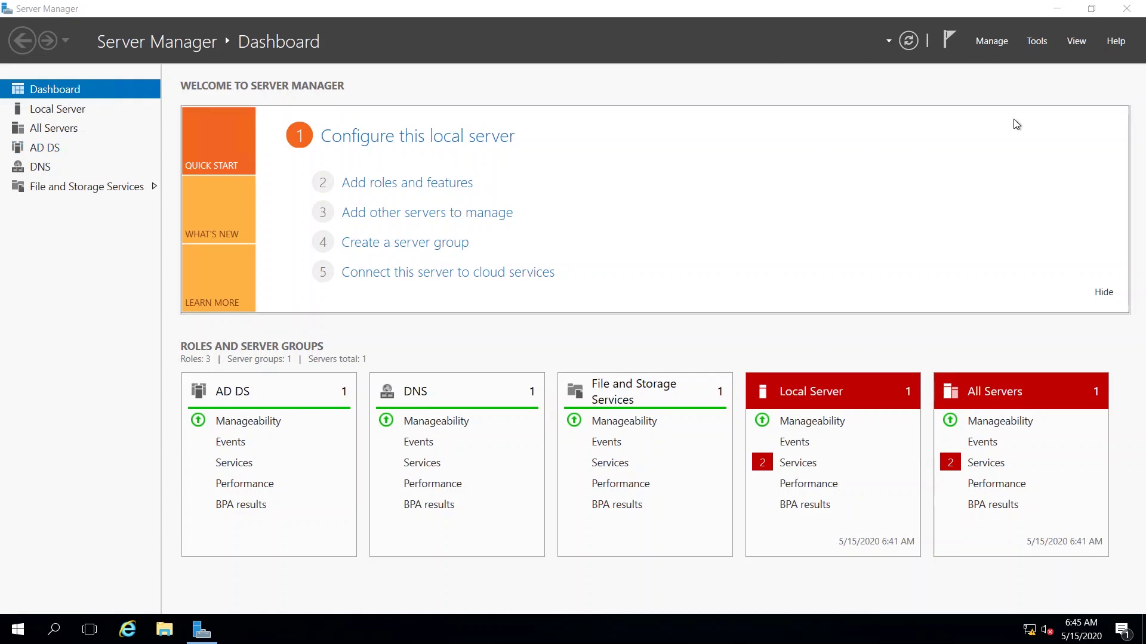
# Step: Open Active Directory Users and Computers and inspect the Users and Computers containers of the myitteam.net domain
pyautogui.click(1037, 40)
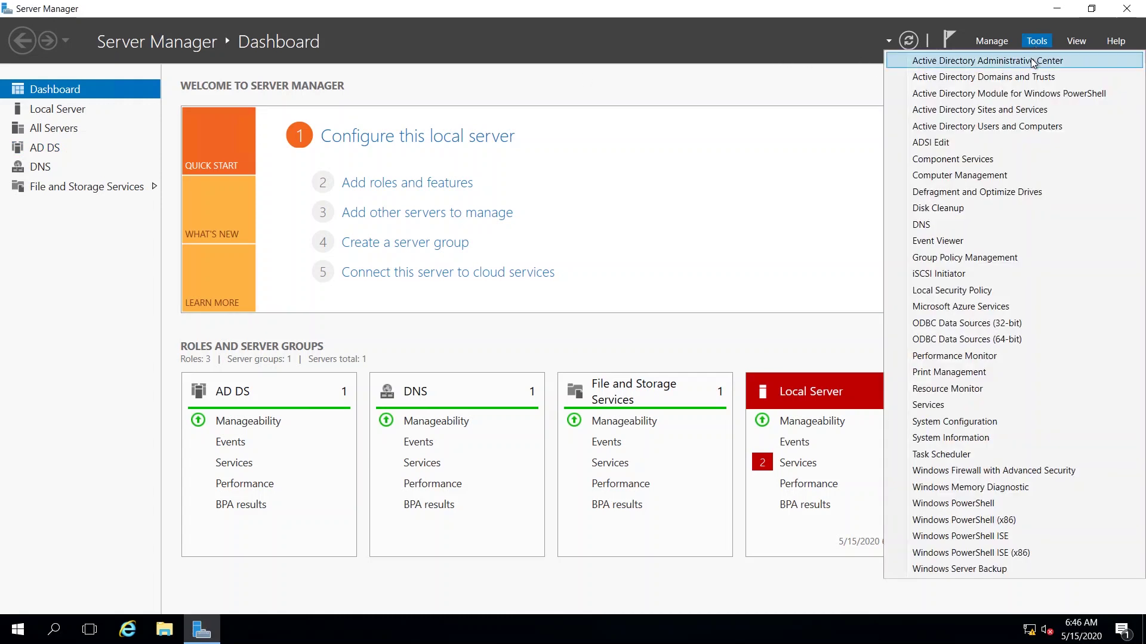
pyautogui.click(1015, 130)
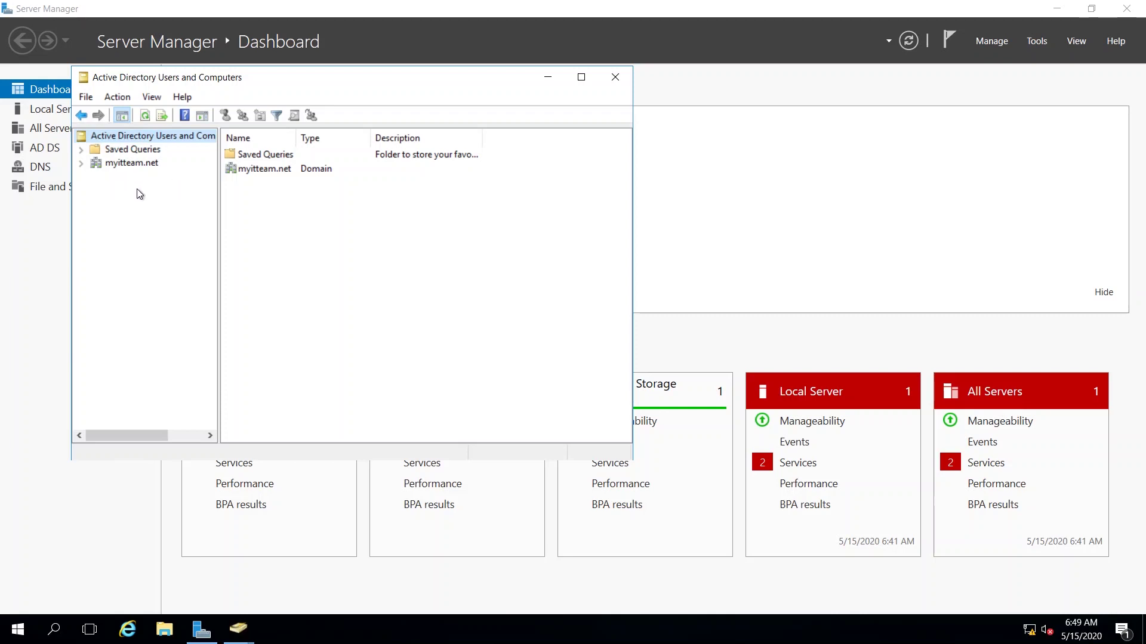
pyautogui.click(81, 163)
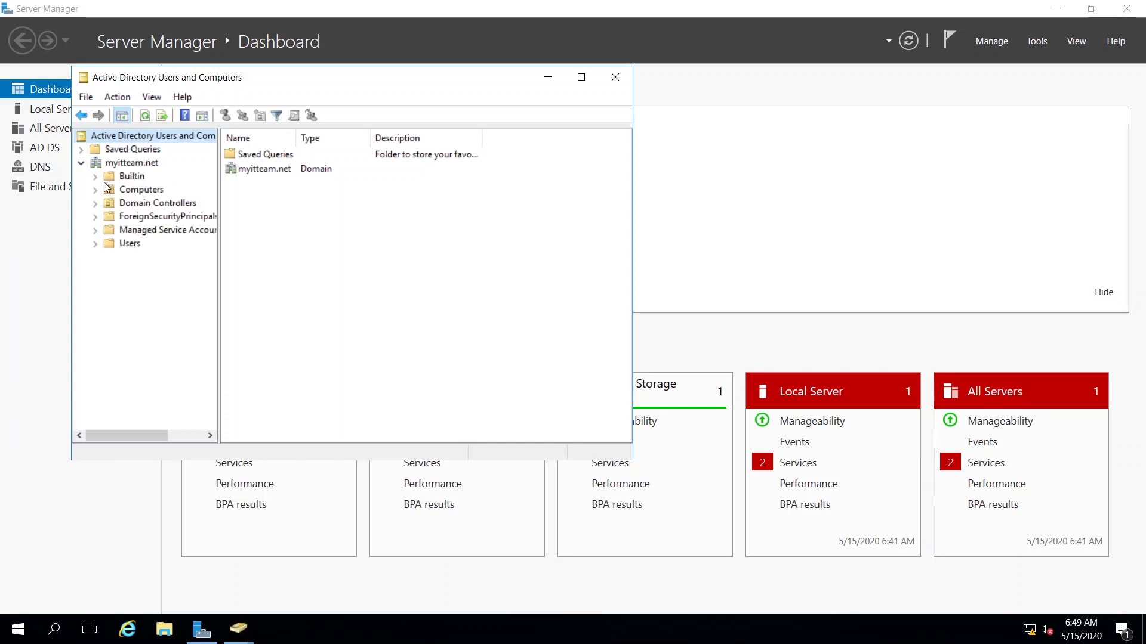
pyautogui.click(130, 244)
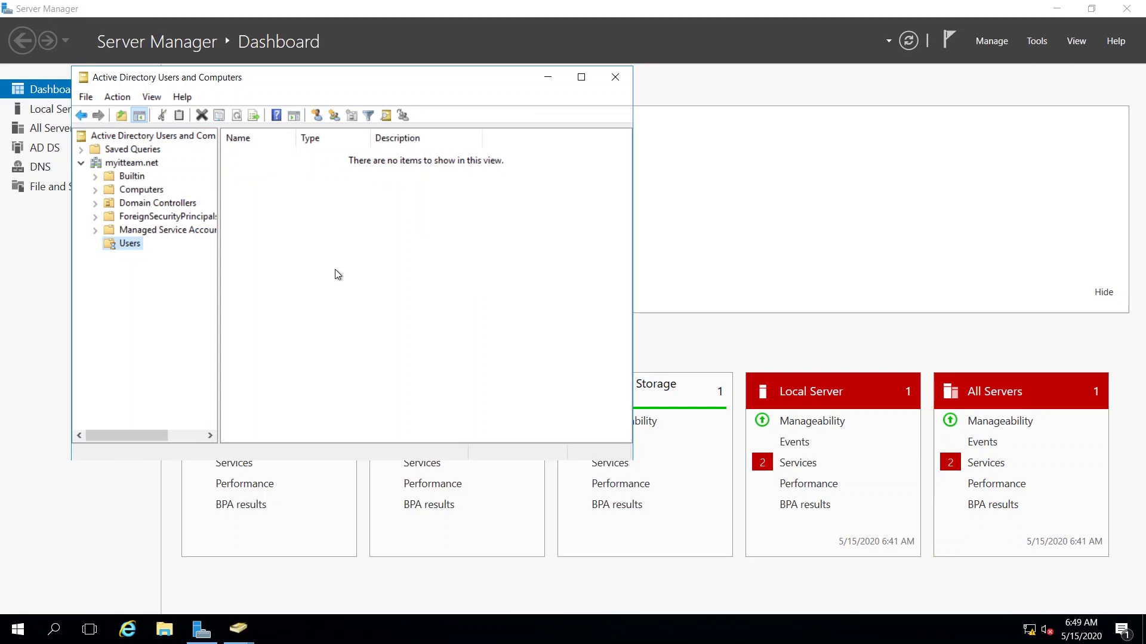
pyautogui.click(139, 190)
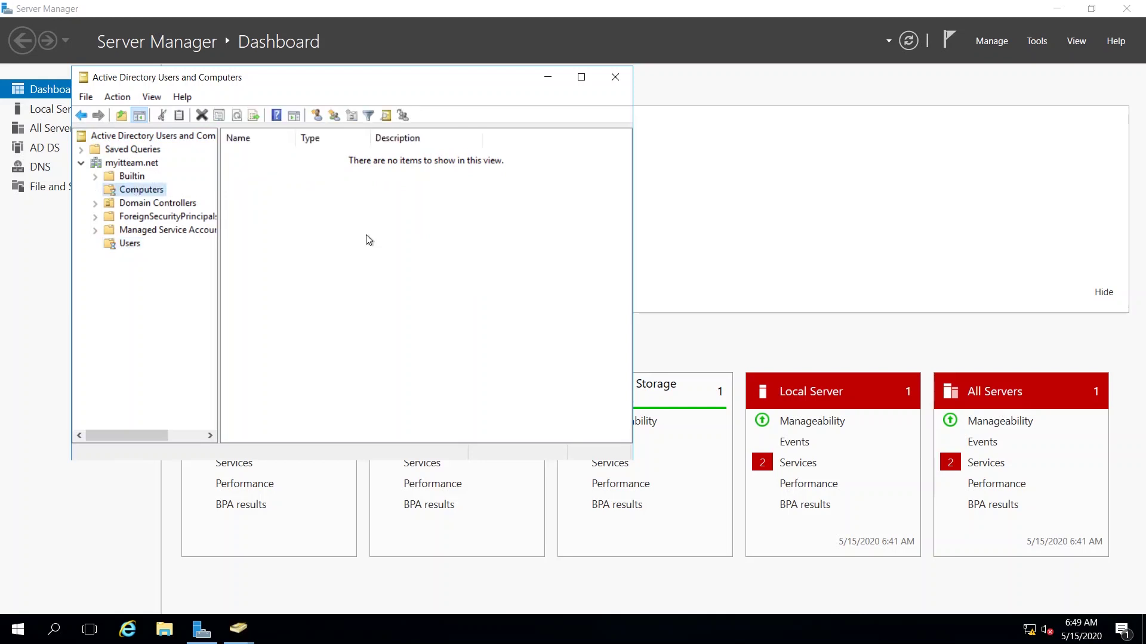